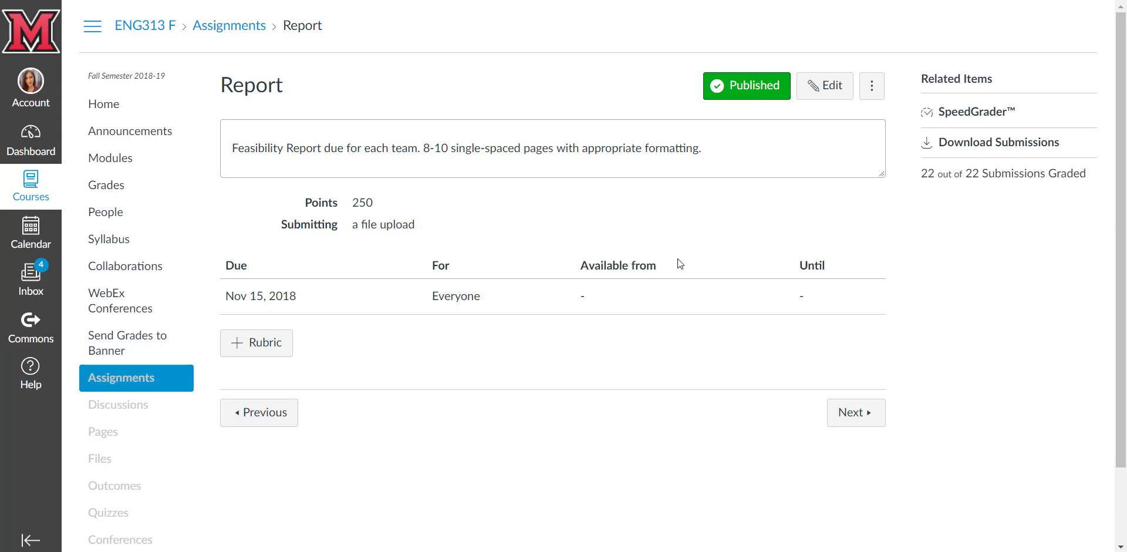
Open the Report assignment for editing and look through its Assignment Group and Display Grade as options.
left_click(824, 98)
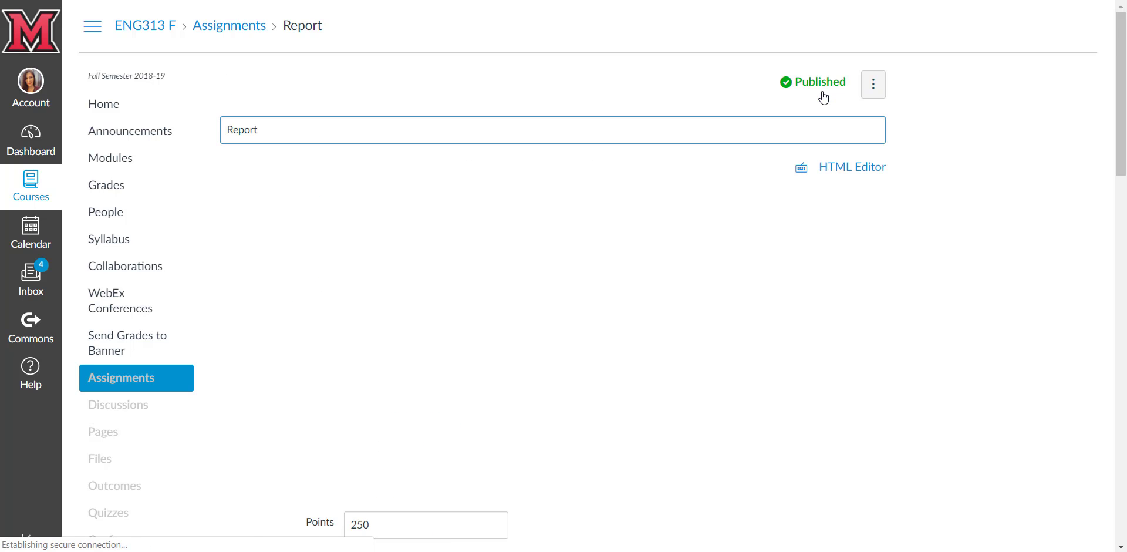
scroll(824, 97, "down", 5)
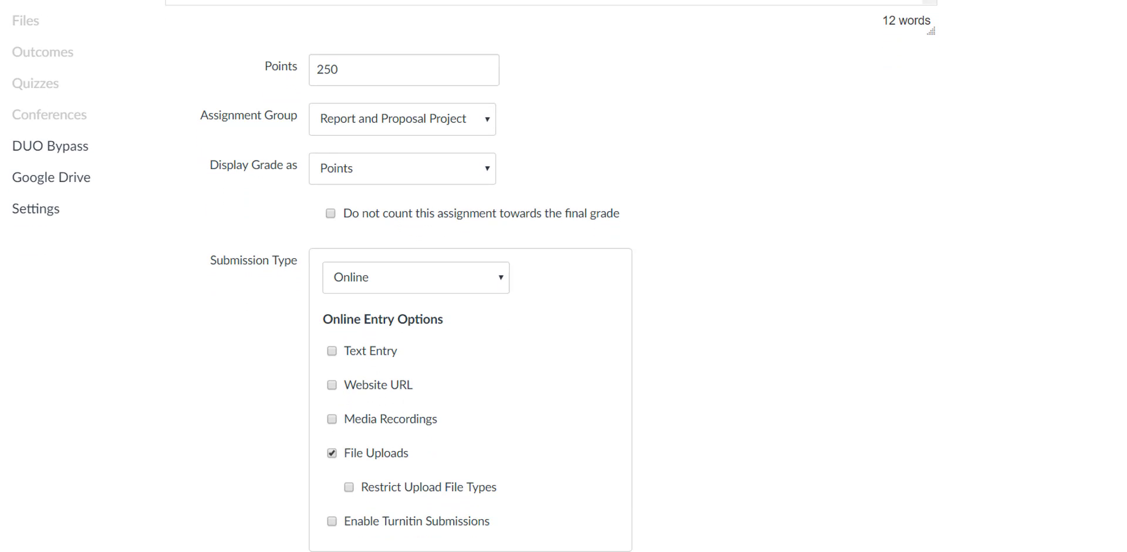
scroll(552, 276, "up", 7)
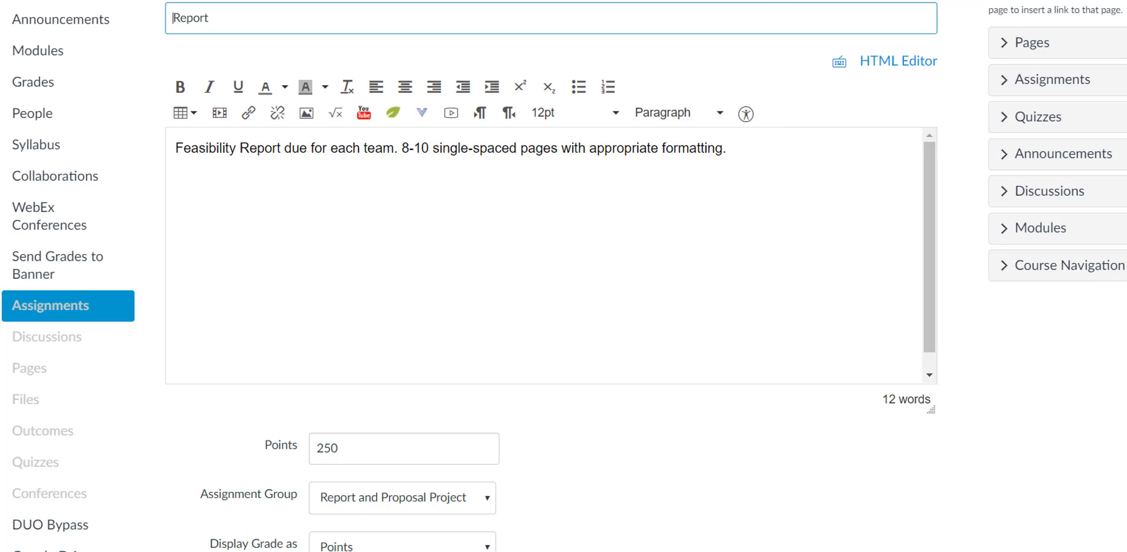
scroll(519, 73, "down", 7)
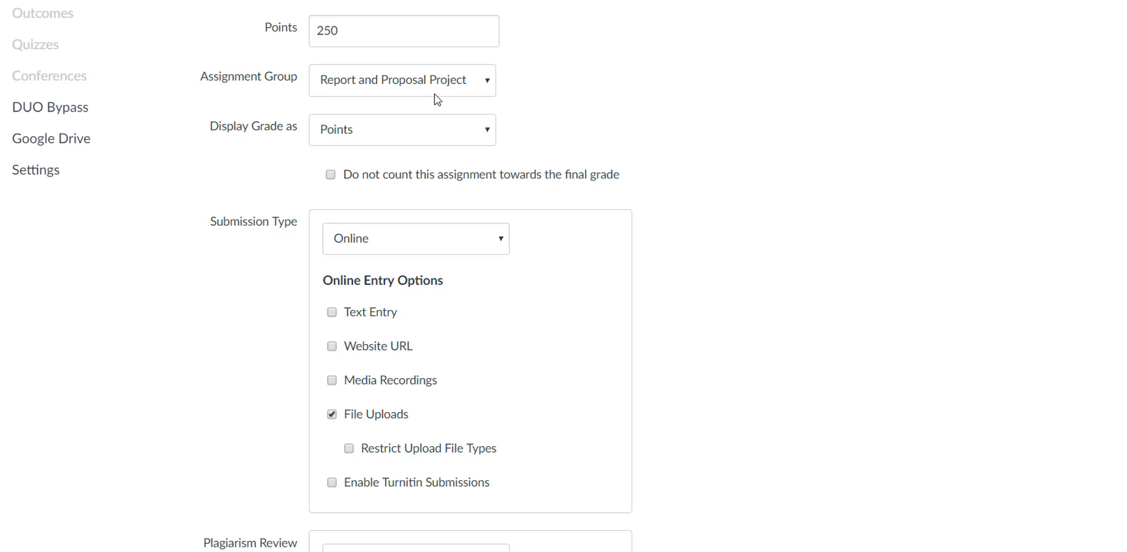
left_click(476, 93)
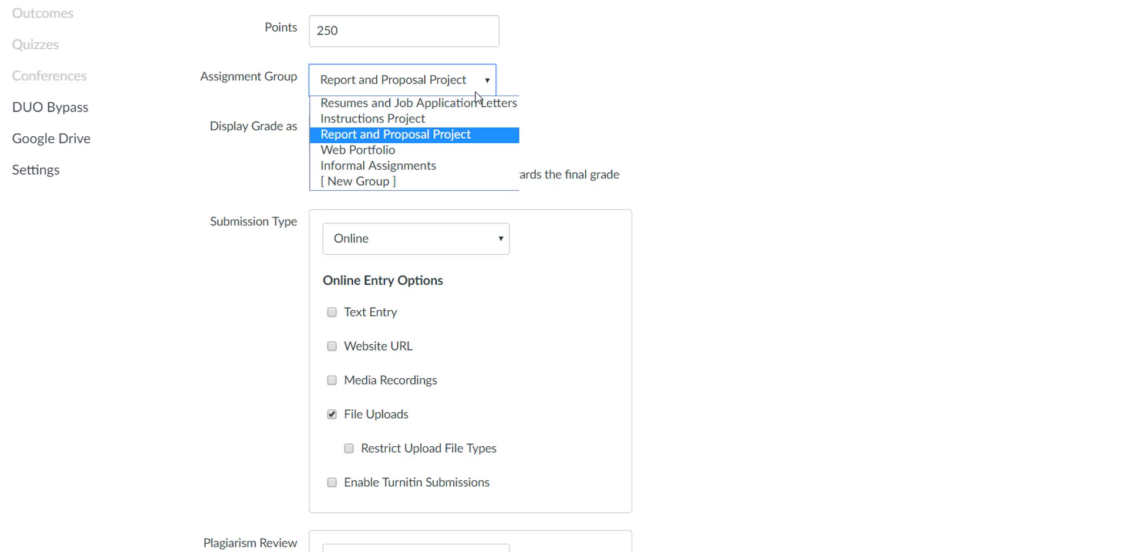
left_click(476, 92)
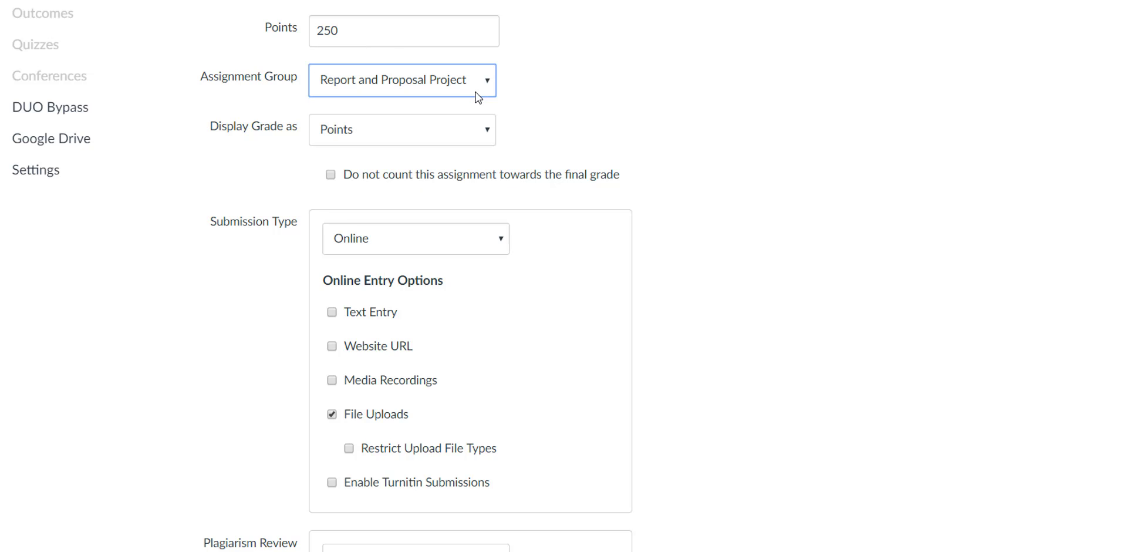
left_click(476, 138)
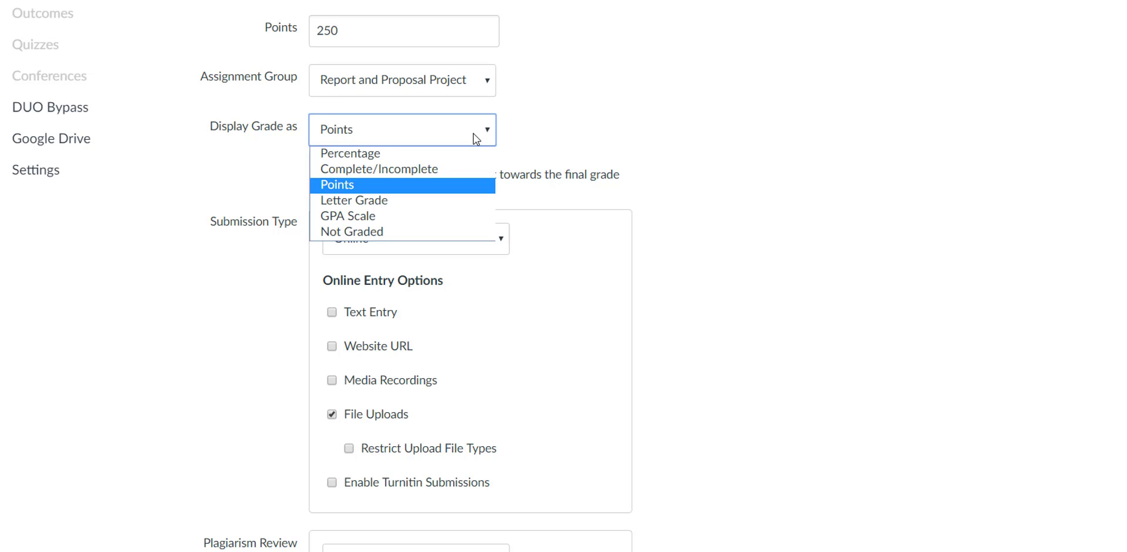
left_click(474, 135)
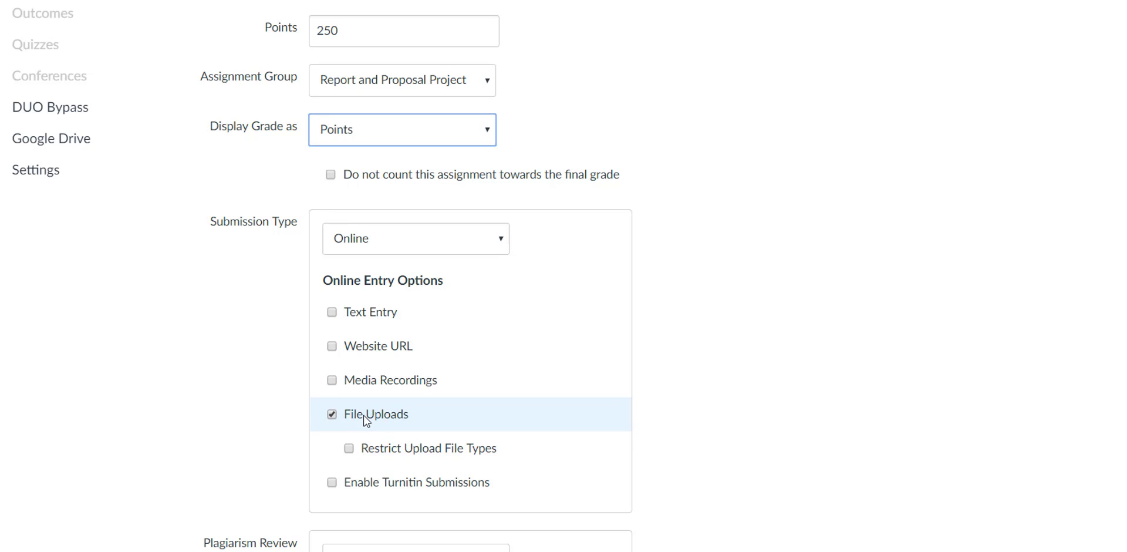
Enable Turnitin submissions and update its advanced settings, keeping the originality report available to students immediately.
scroll(564, 276, "down", 1)
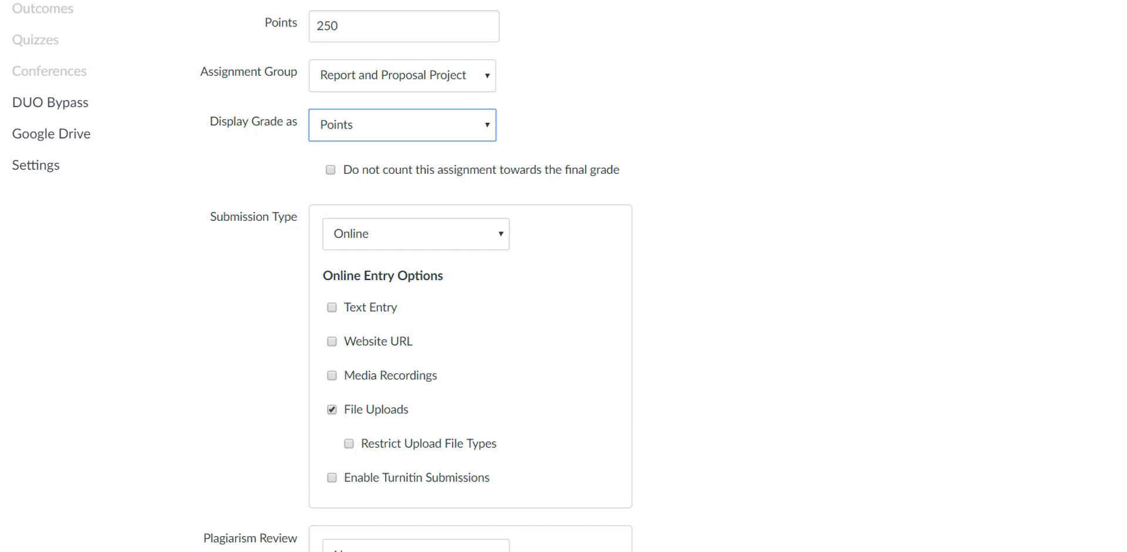
scroll(564, 276, "down", 4)
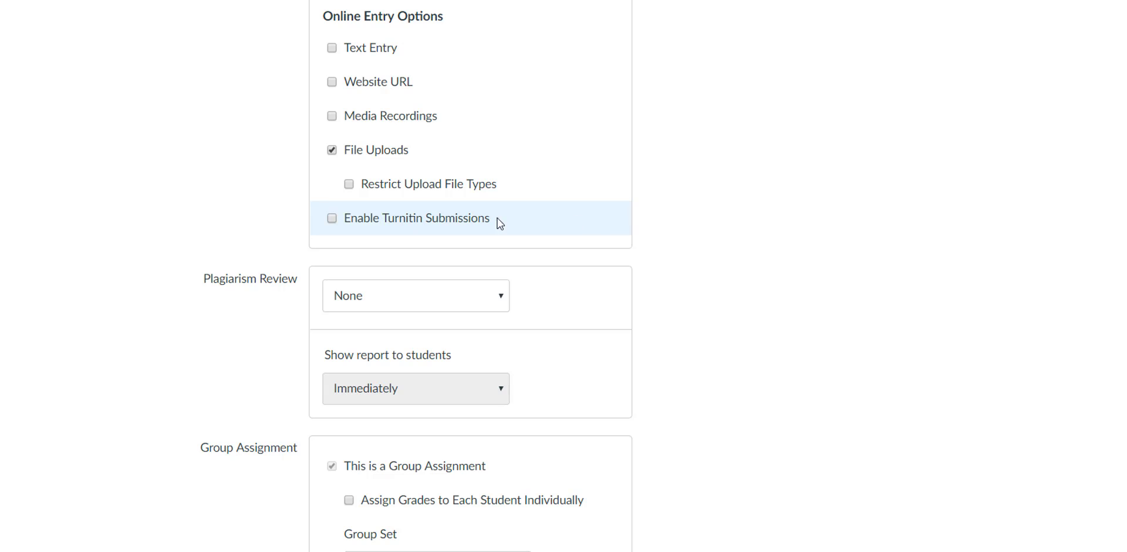
left_click(333, 220)
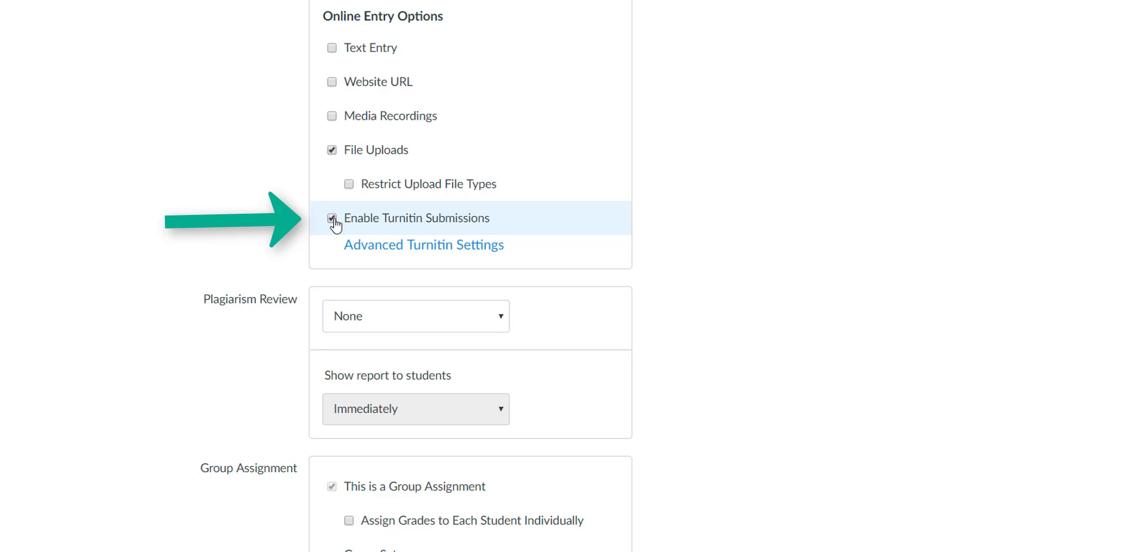
left_click(377, 247)
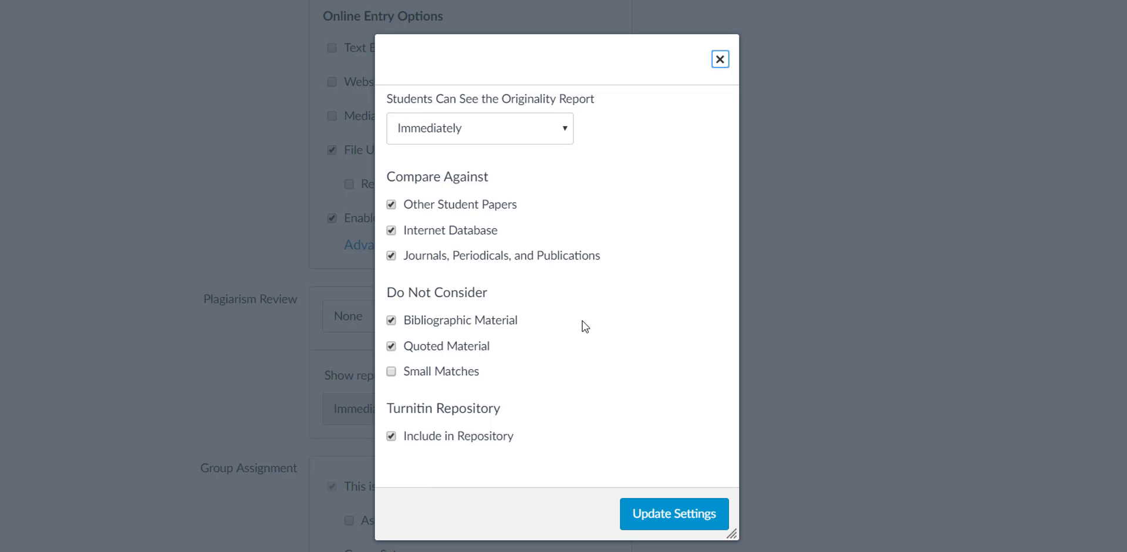
left_click(559, 138)
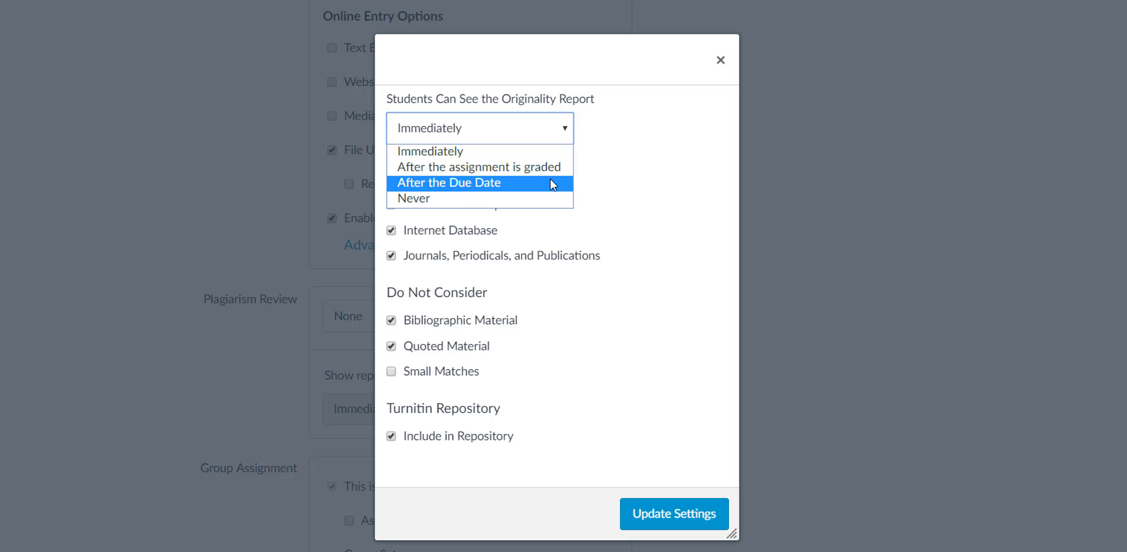
left_click(557, 137)
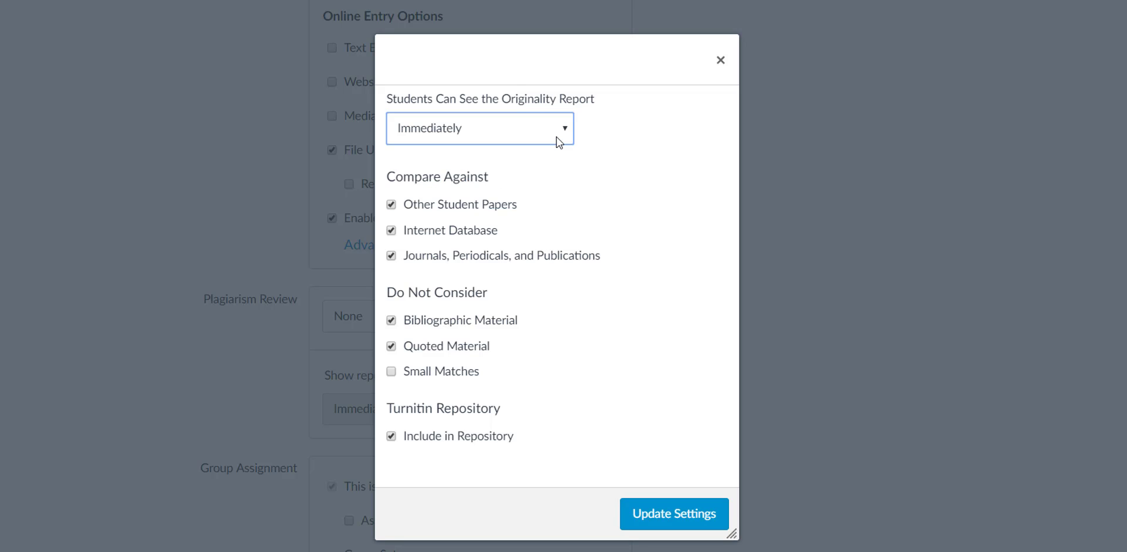
left_click(683, 516)
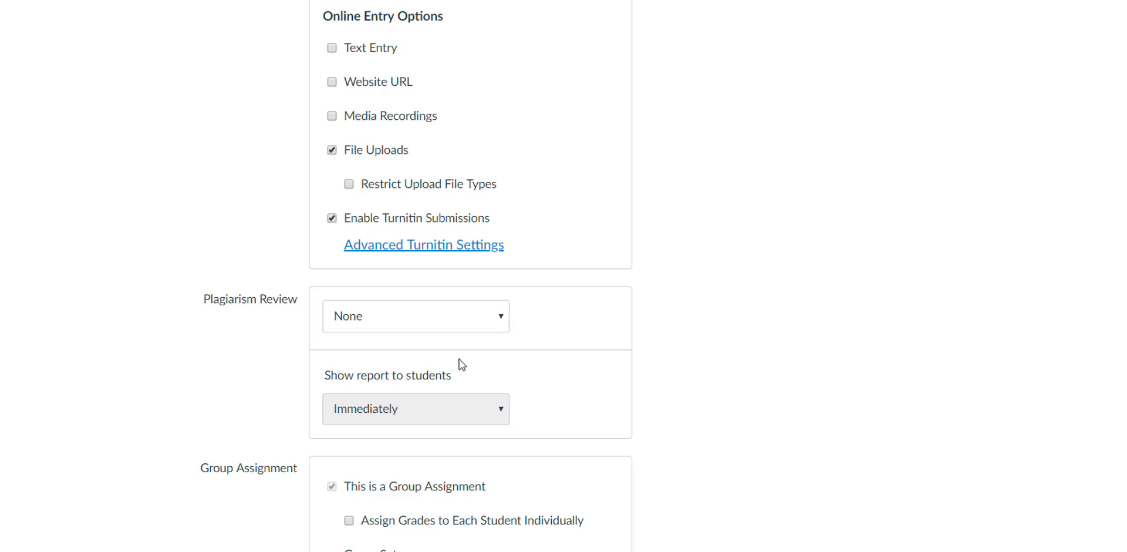
Set Plagiarism Review to Turnitin and exclude bibliographic and quoted materials from the similarity report.
left_click(490, 310)
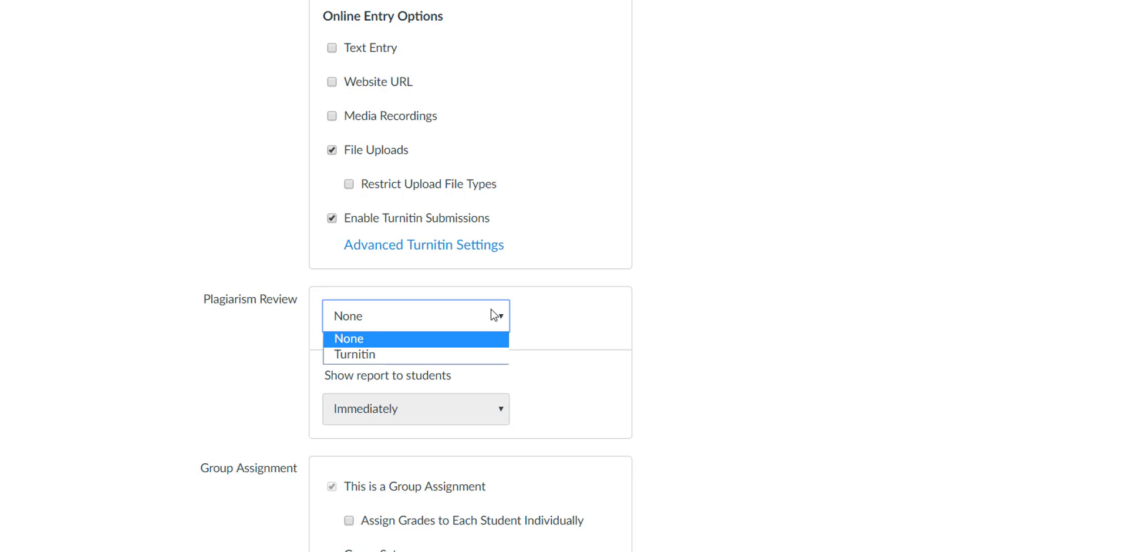
left_click(476, 354)
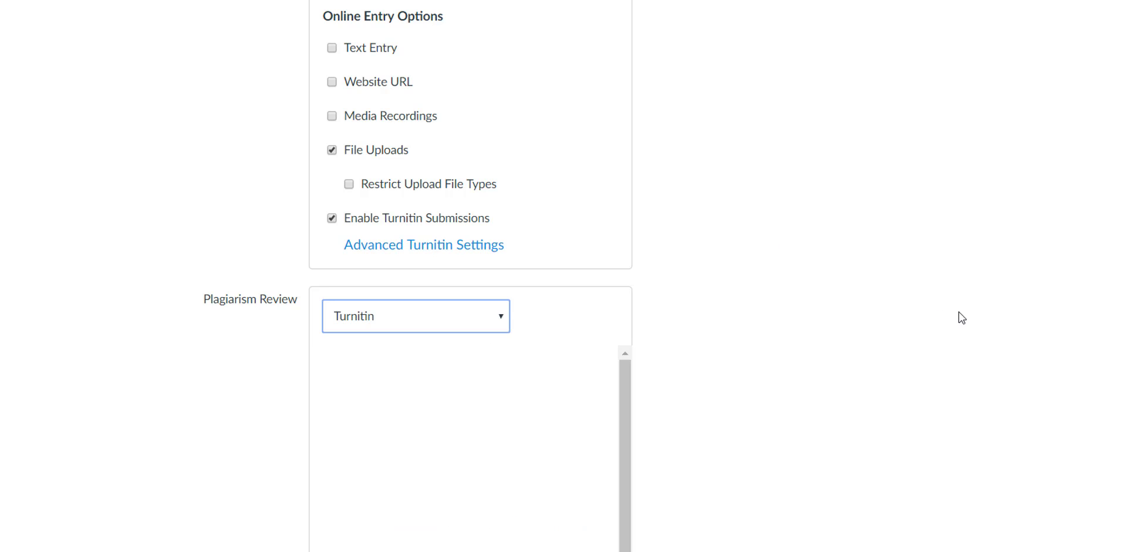
scroll(961, 318, "down", 3)
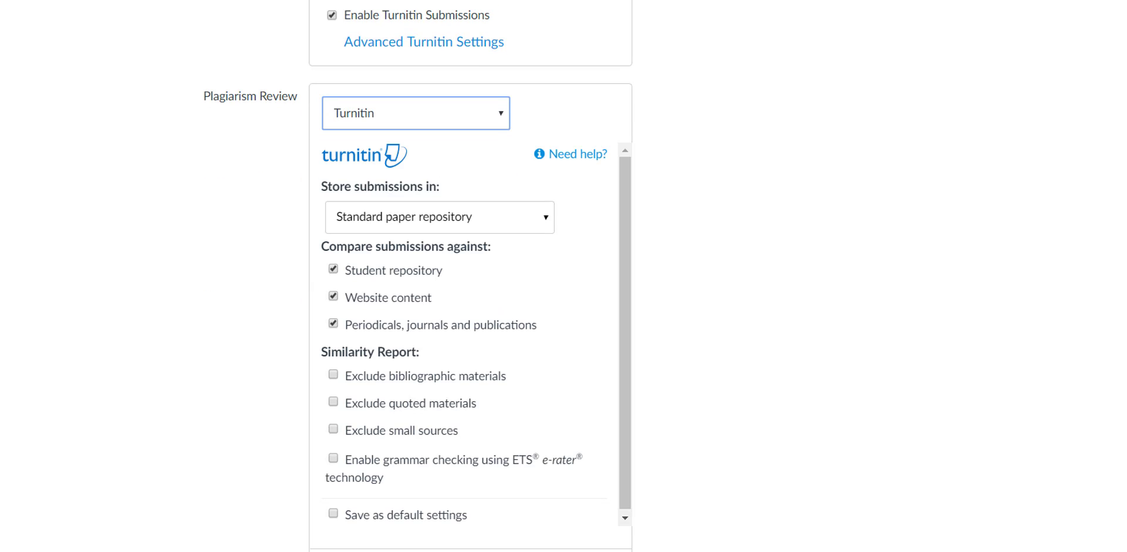
scroll(418, 274, "down", 1)
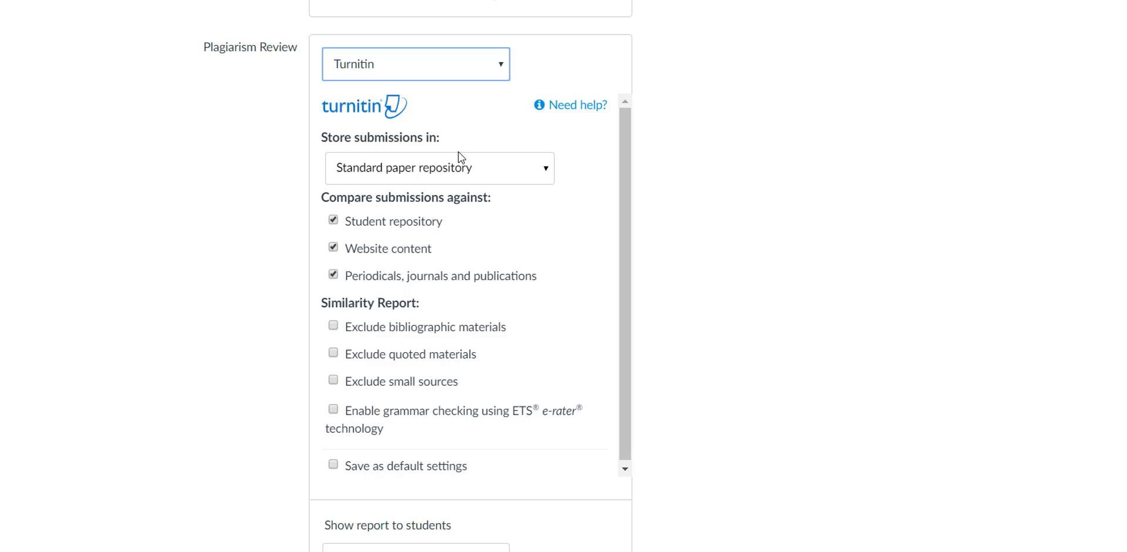
left_click(334, 327)
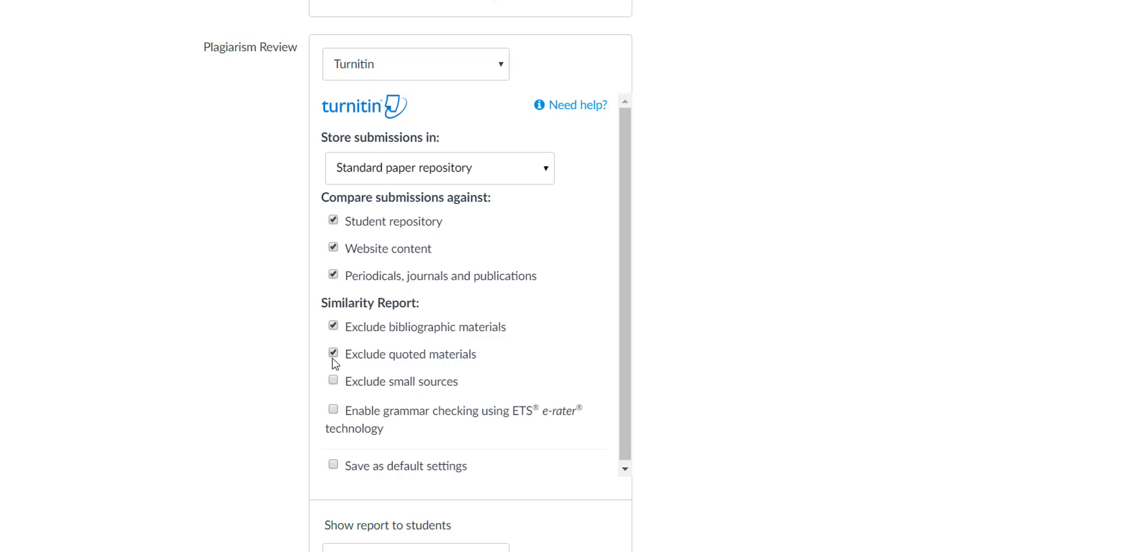
Enable ETS e-rater grammar checking with the US English Dictionary and the Spelling, Grammar, Usage, Mechanics and Style categories.
left_click(341, 413)
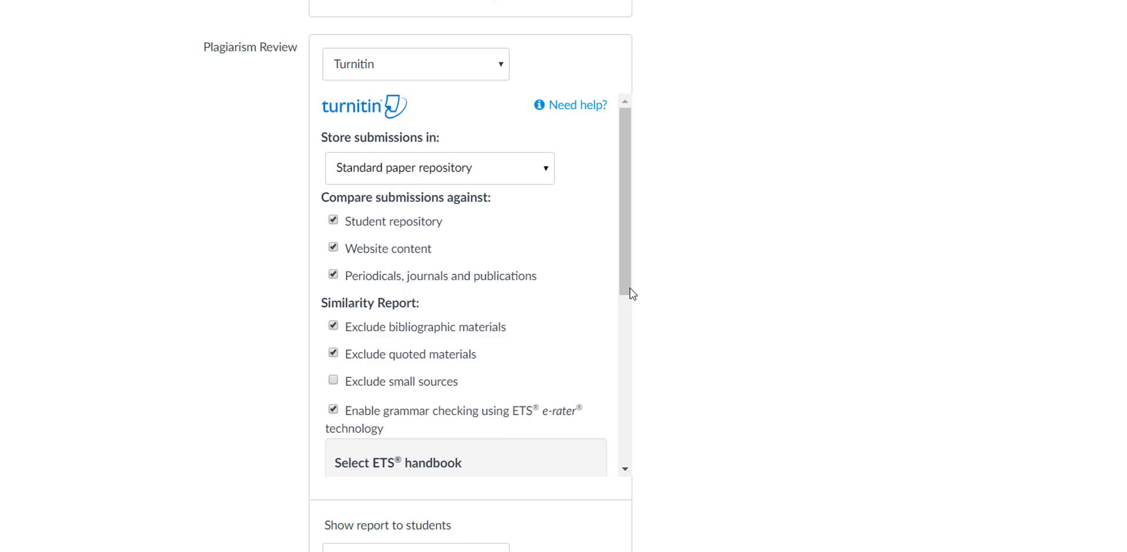
left_click_drag(631, 280, 623, 433)
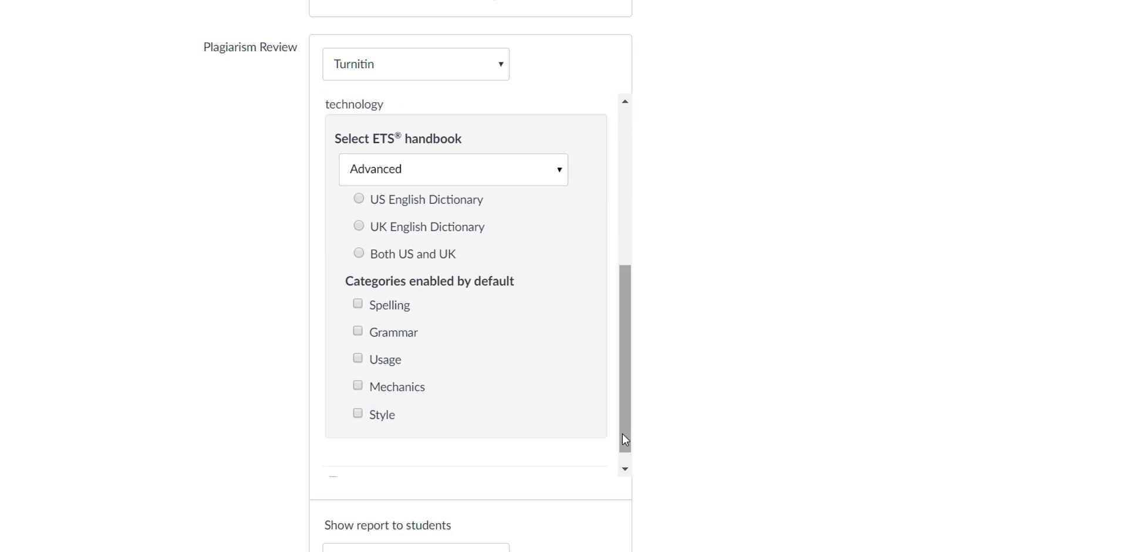
left_click(359, 200)
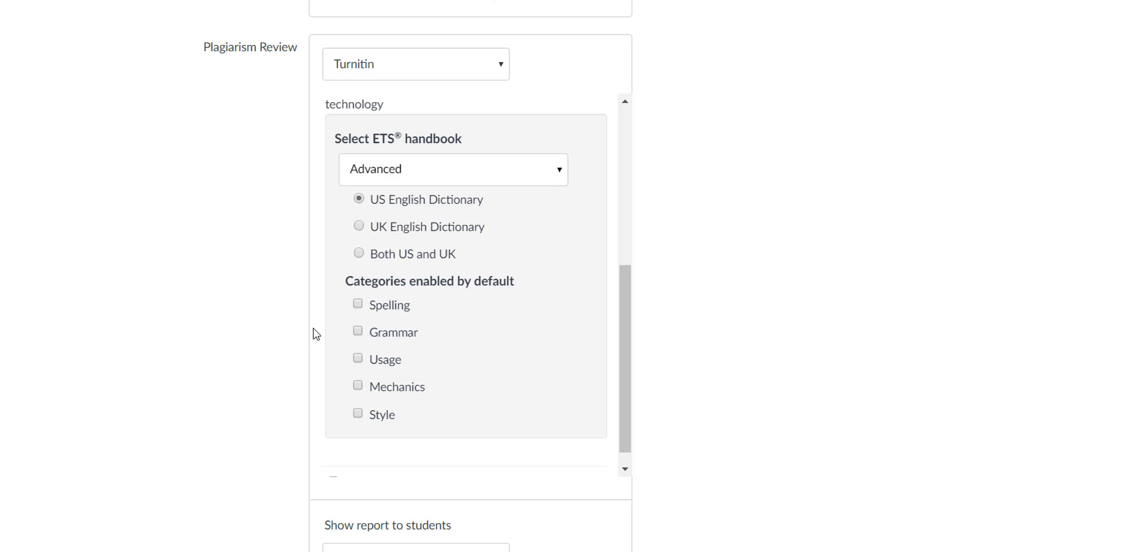
left_click(357, 304)
Review the group, peer review and due date settings, and discard the edits to the assignment.
scroll(416, 276, "down", 5)
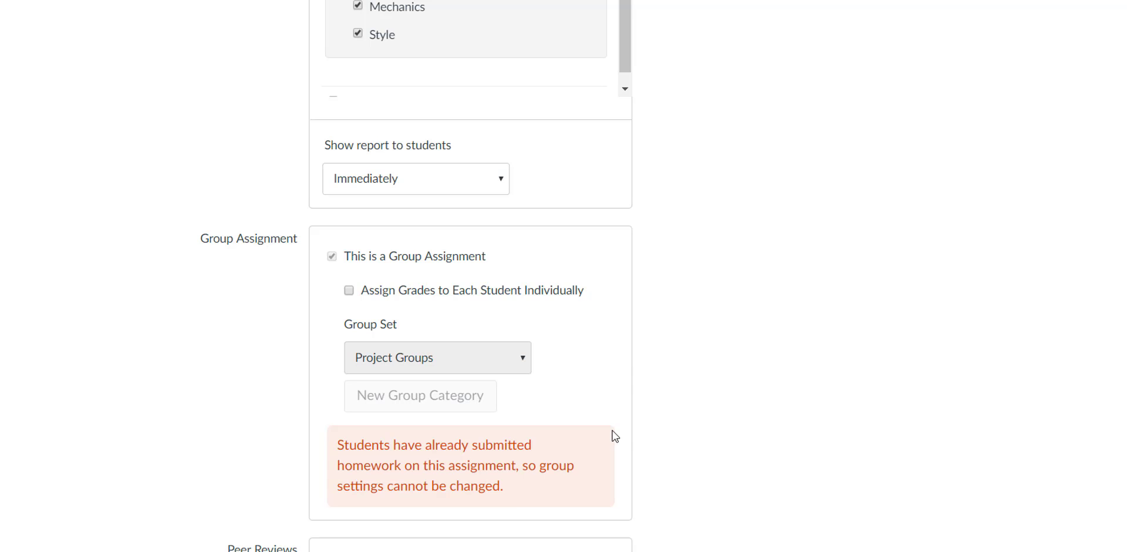
scroll(880, 403, "down", 4)
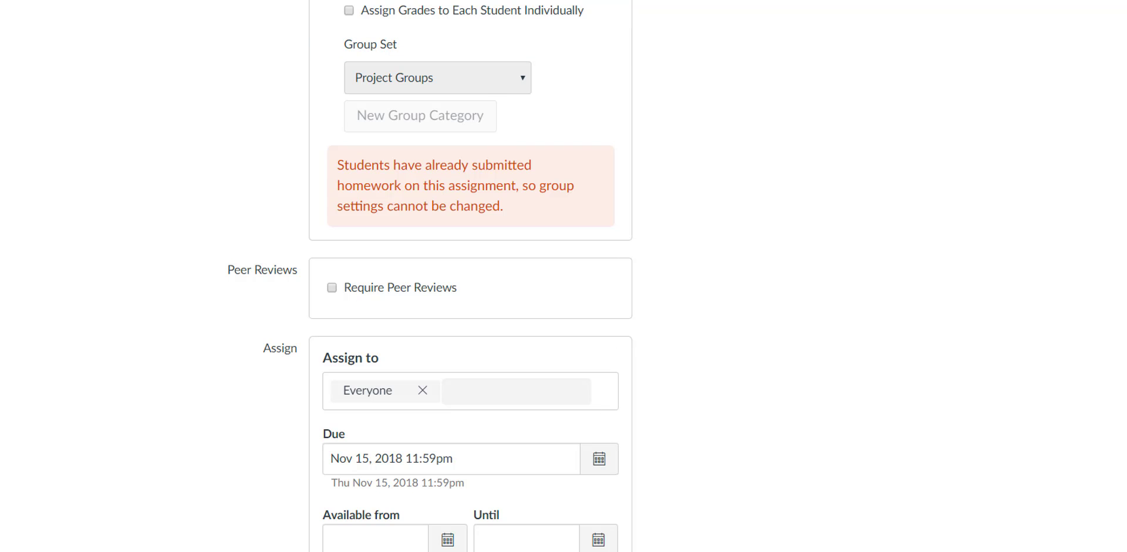
scroll(563, 275, "down", 1)
scroll(780, 428, "down", 3)
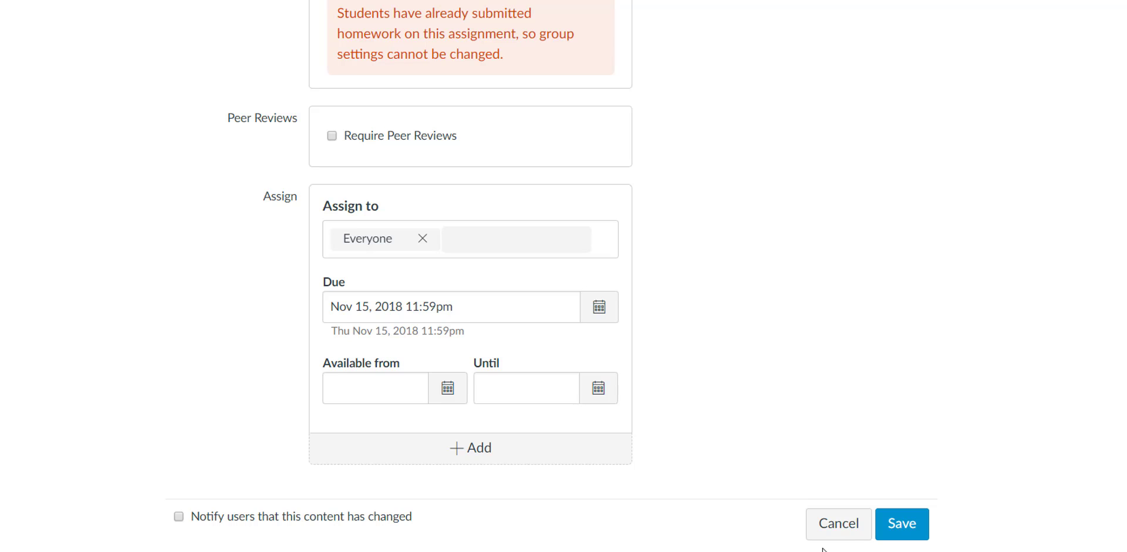
left_click(849, 527)
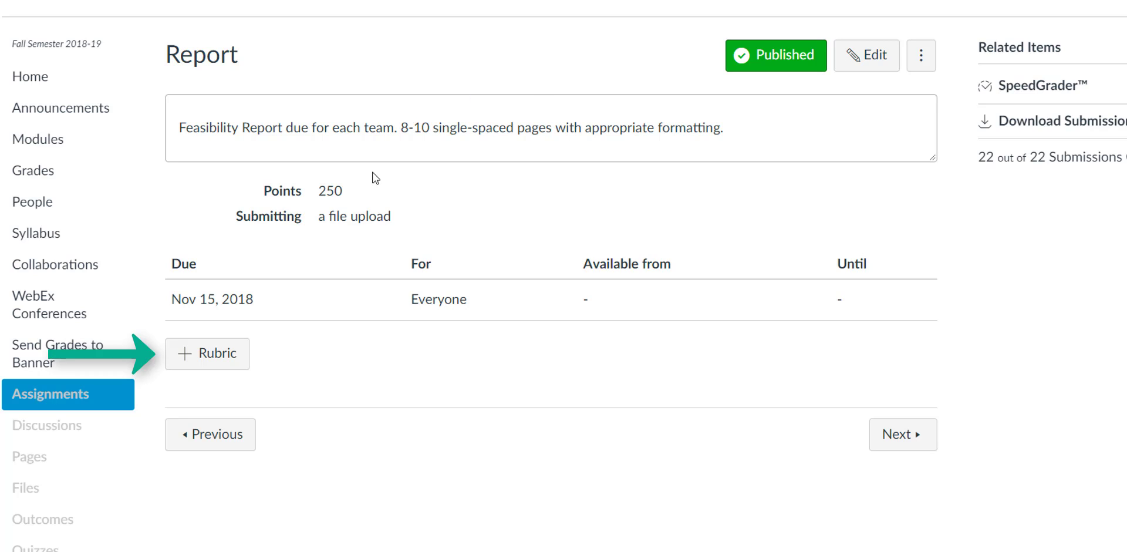
Start a new rubric for the Report assignment and bring its criteria and grading options into view.
left_click(213, 354)
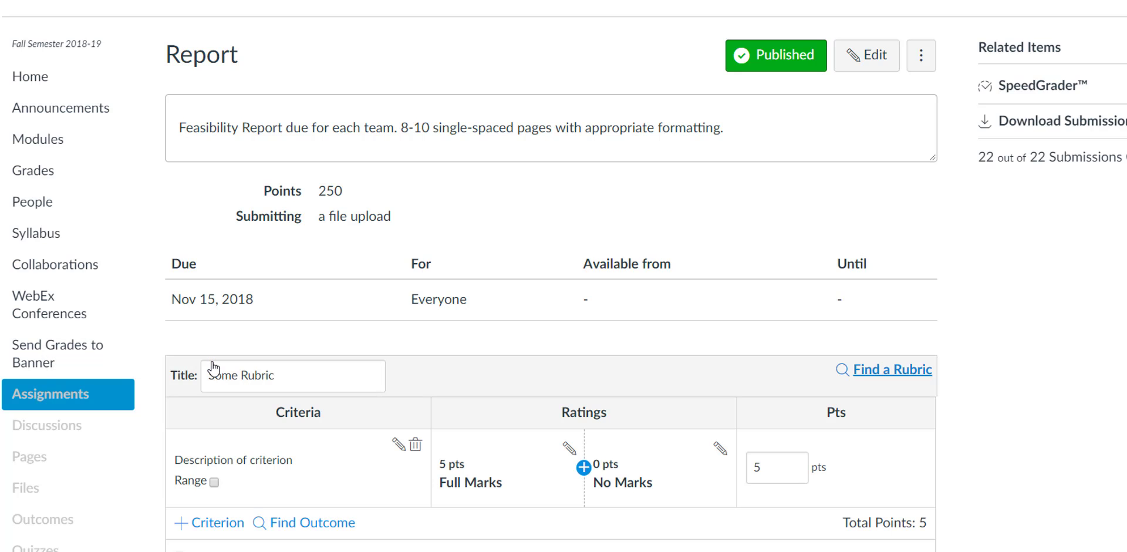
scroll(564, 276, "down", 3)
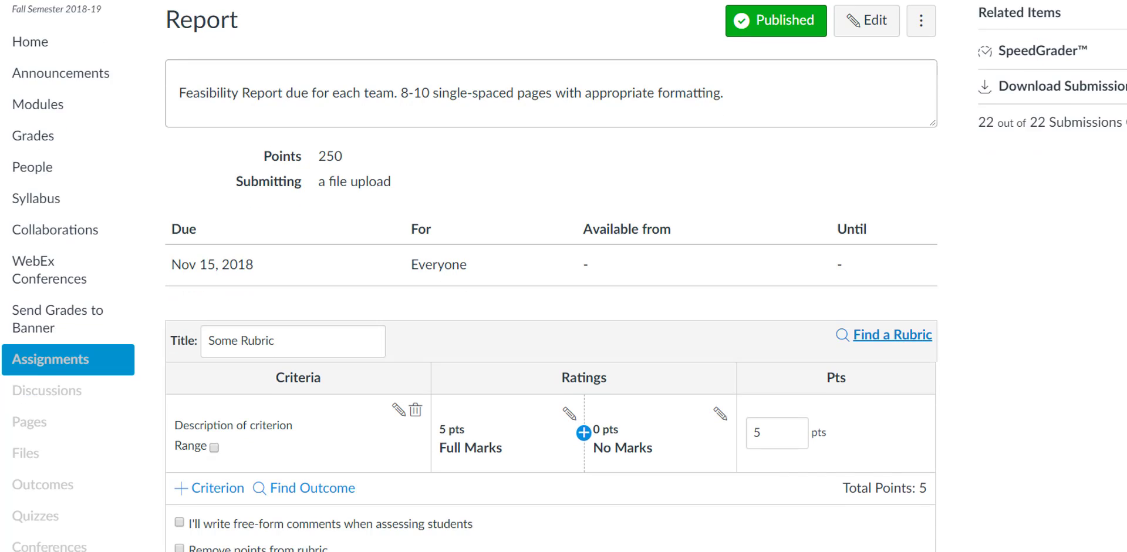
scroll(563, 275, "down", 1)
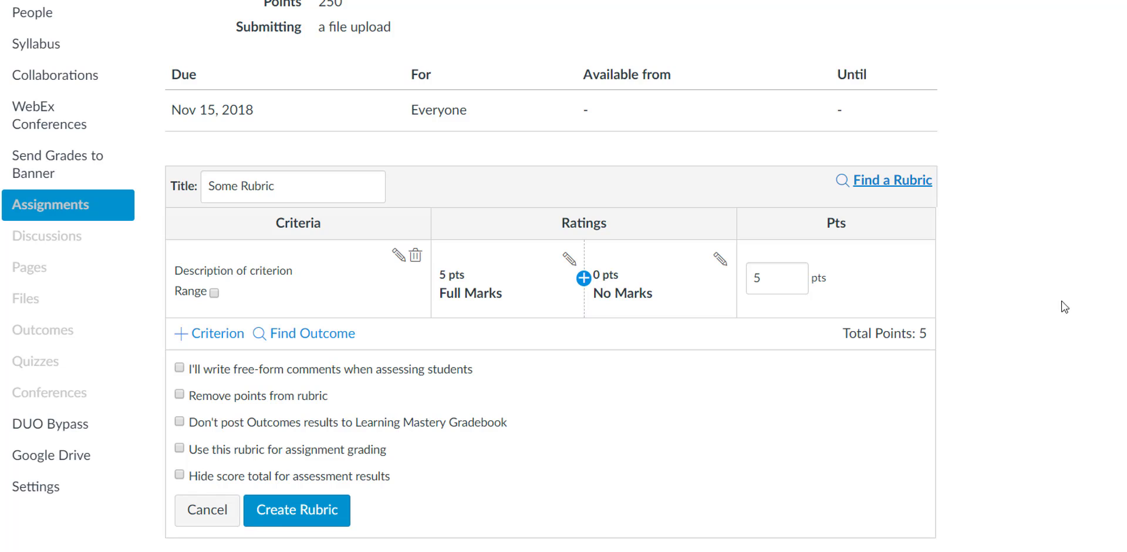
Browse the existing rubrics of the ENG304 A and ENG313 F courses and close the rubric finder without choosing one.
left_click(895, 185)
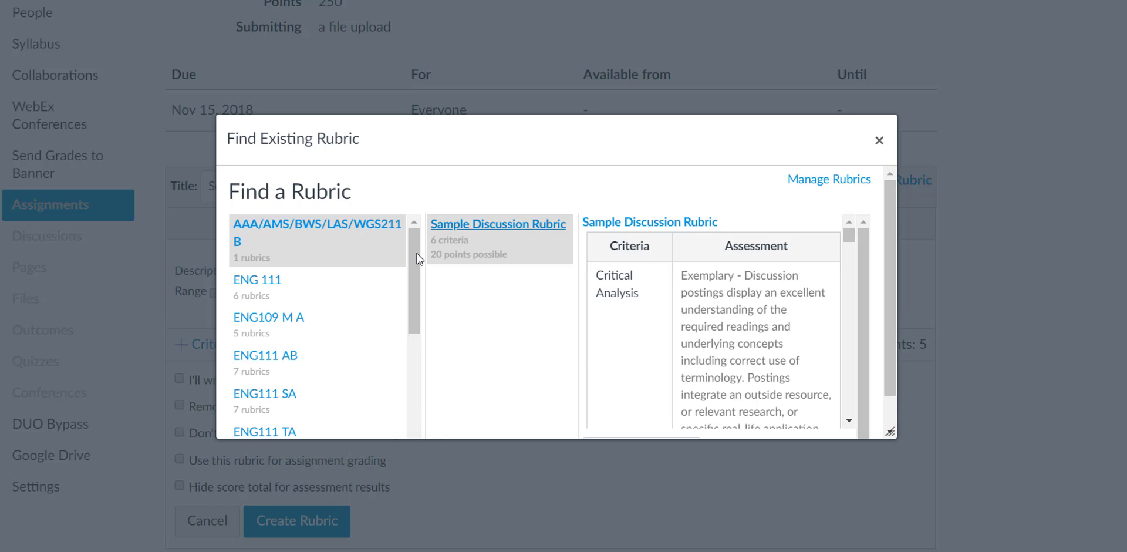
left_click_drag(408, 255, 414, 419)
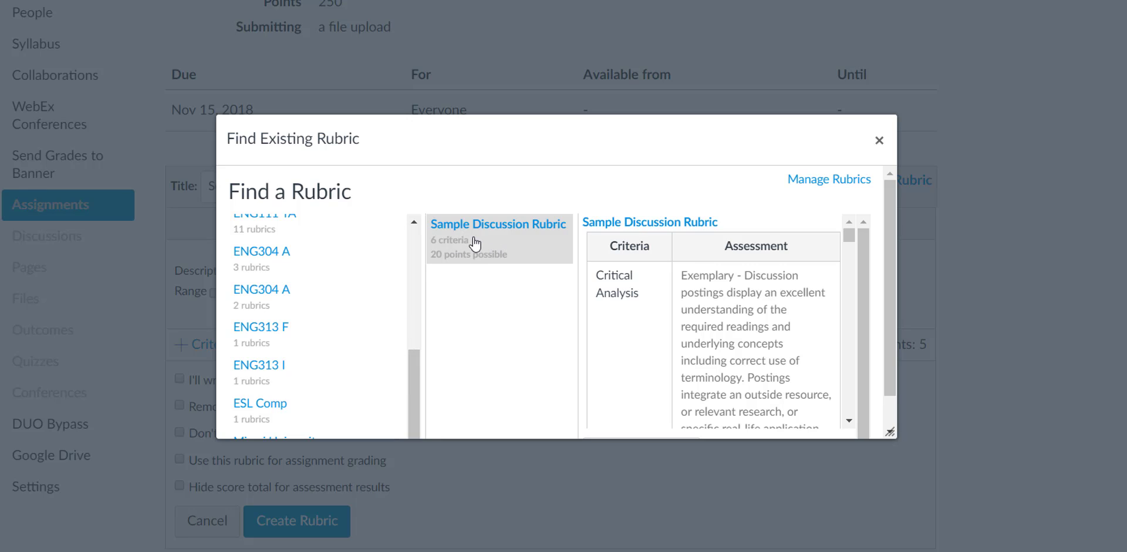
left_click(298, 262)
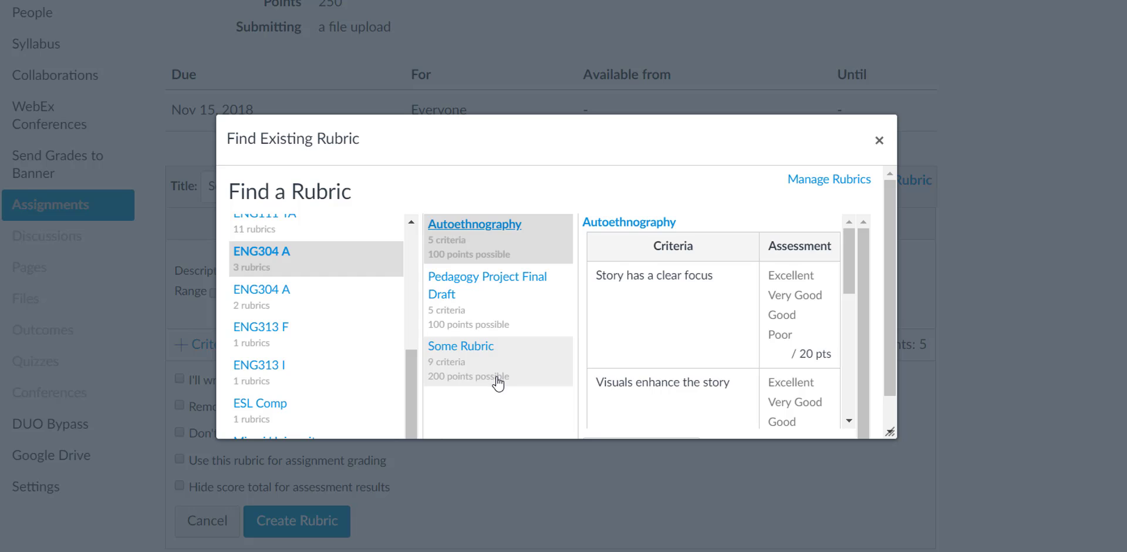
left_click(275, 351)
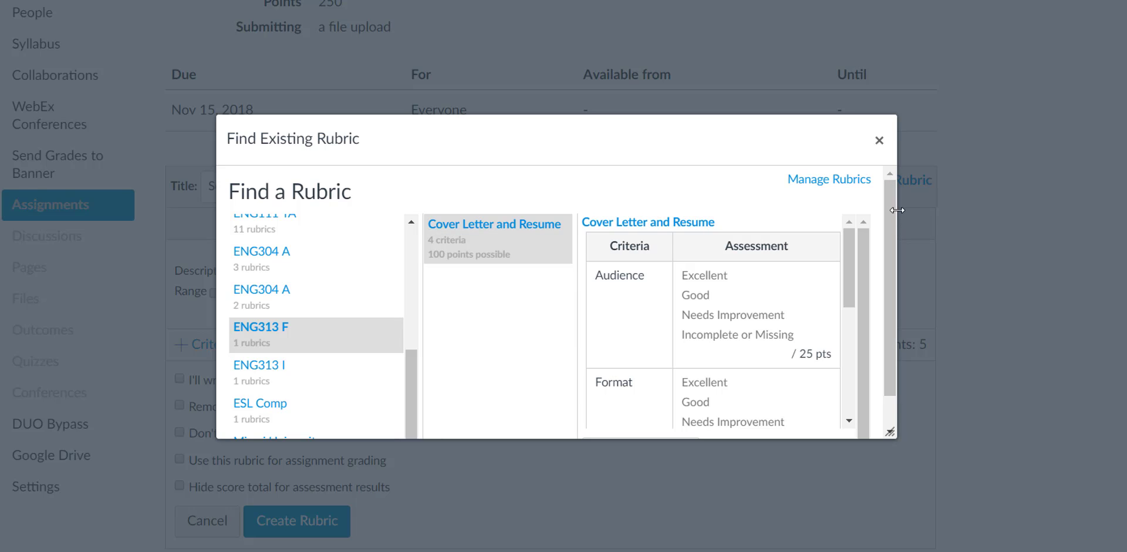
left_click(879, 141)
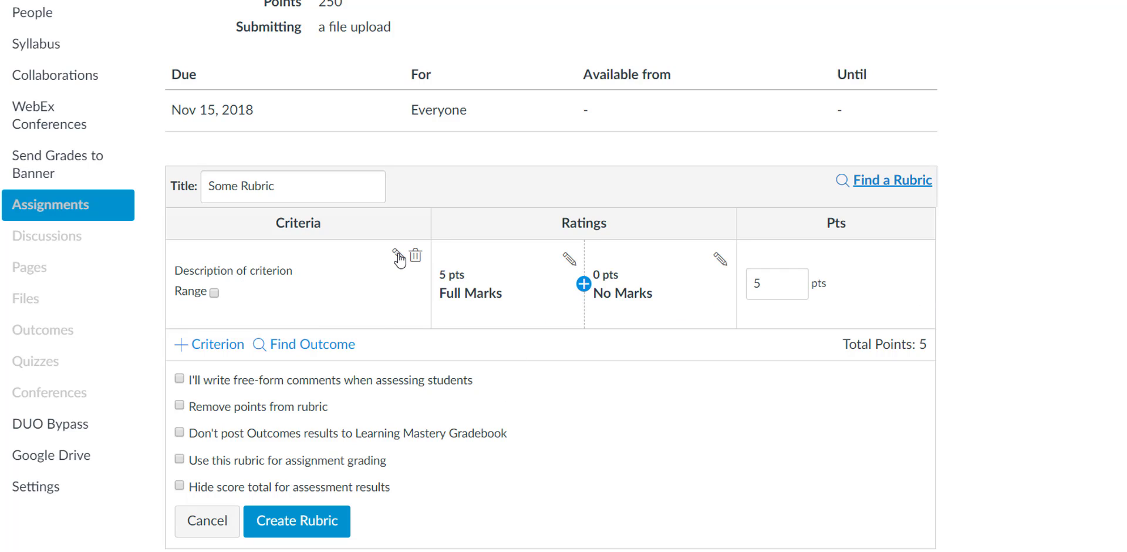
Add a new criterion named Accuracy to the Report assignment's rubric.
left_click(228, 347)
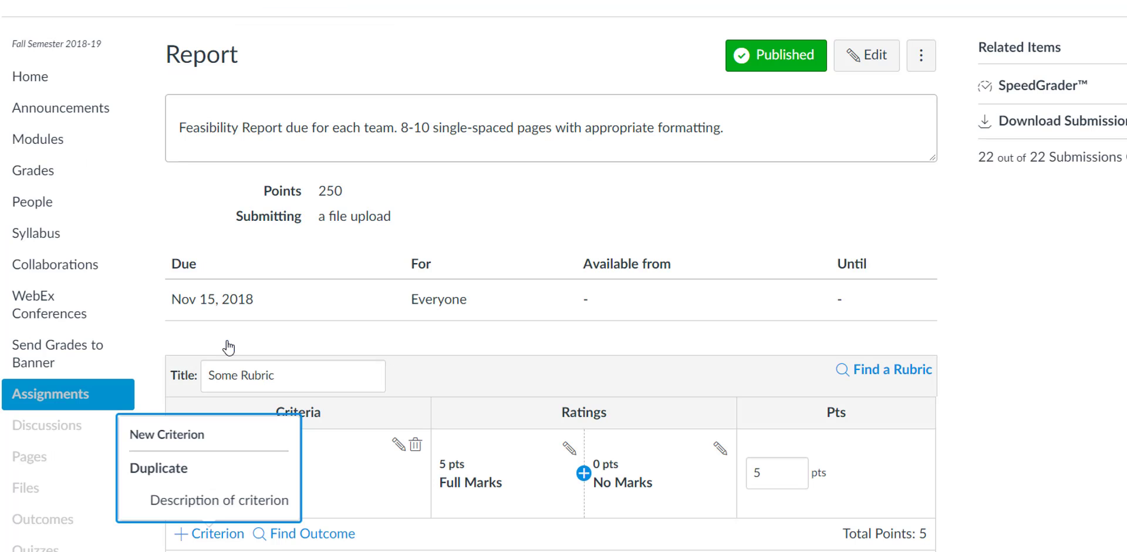
left_click(203, 439)
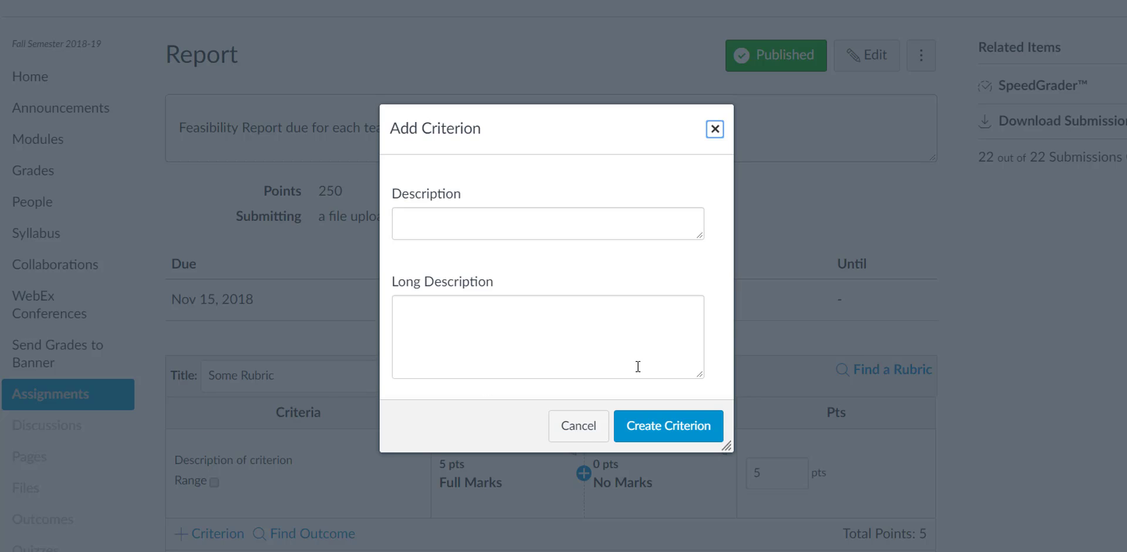
left_click(472, 222)
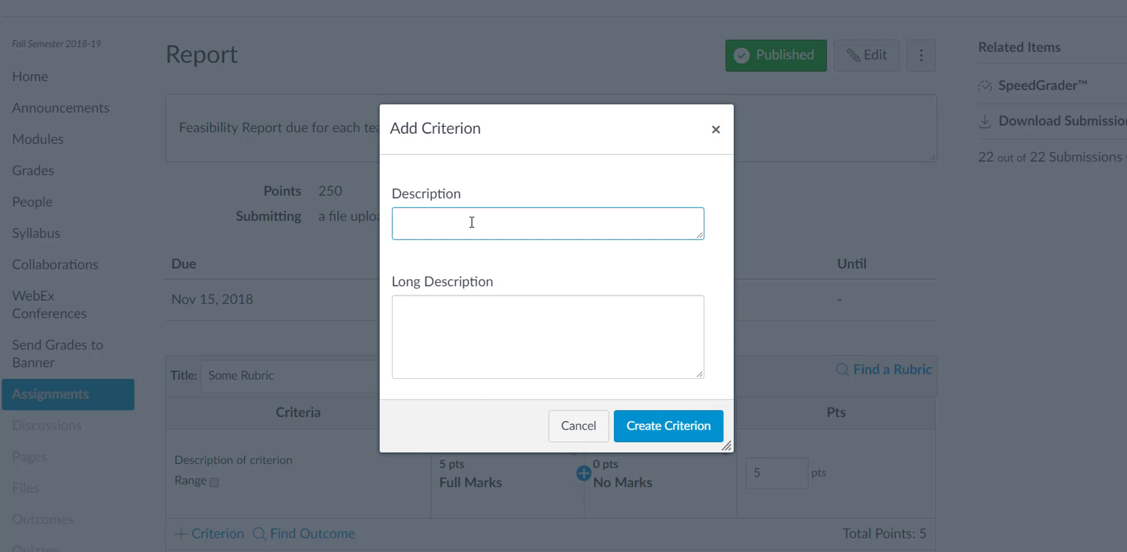
type("Accuracy")
left_click(653, 427)
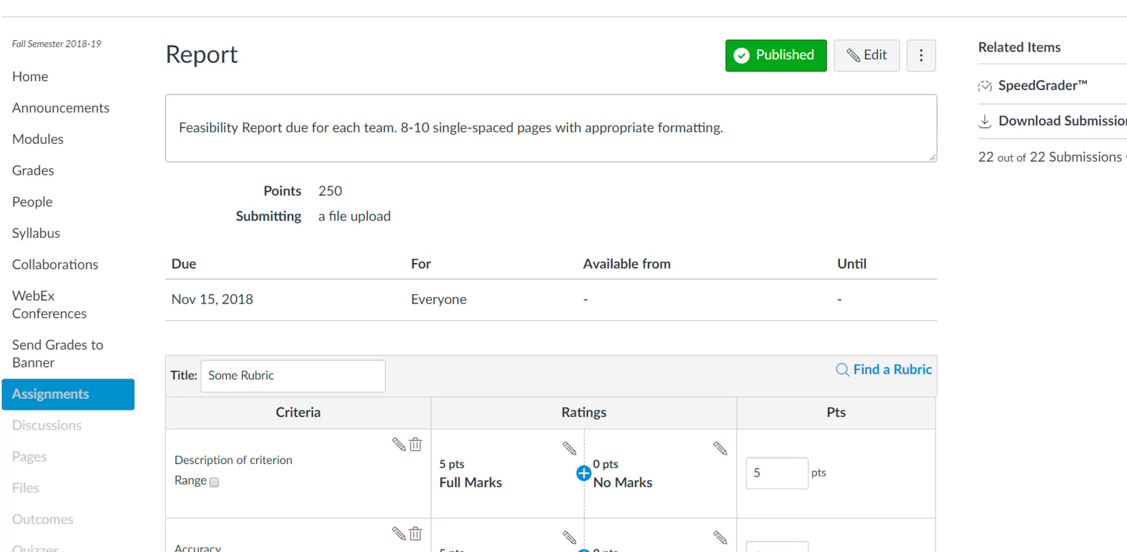
Add a 3-point rating titled Good between Full Marks and No Marks on the "Description of criterion" row.
scroll(490, 323, "down", 5)
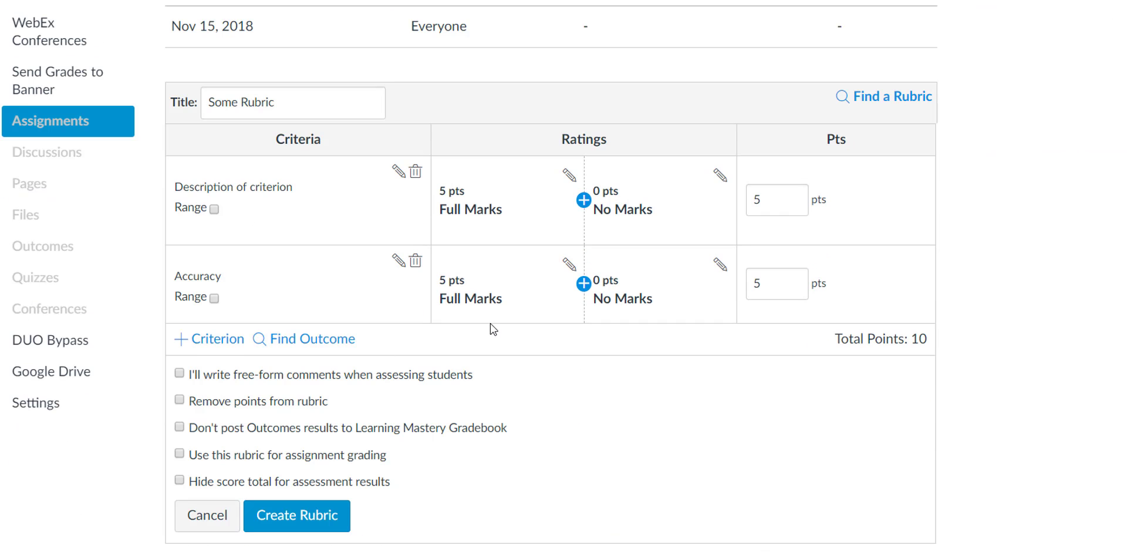
left_click(589, 206)
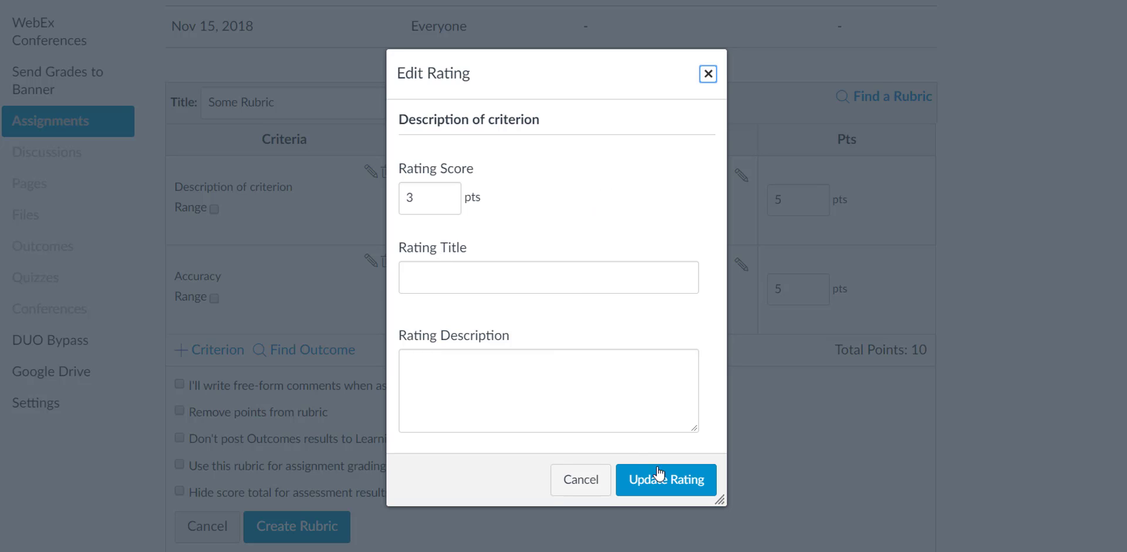
left_click(669, 485)
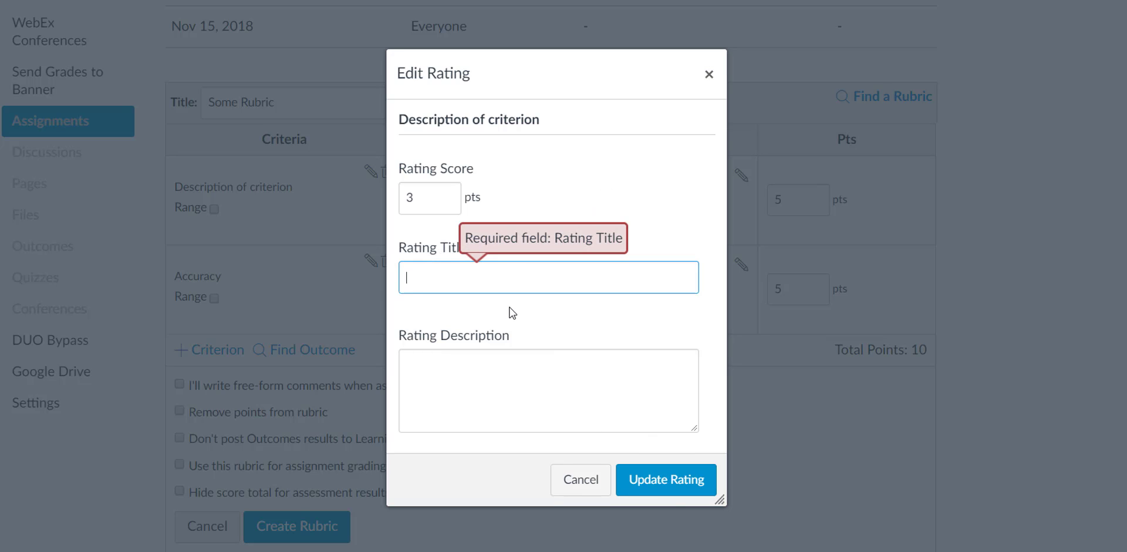
type("Good")
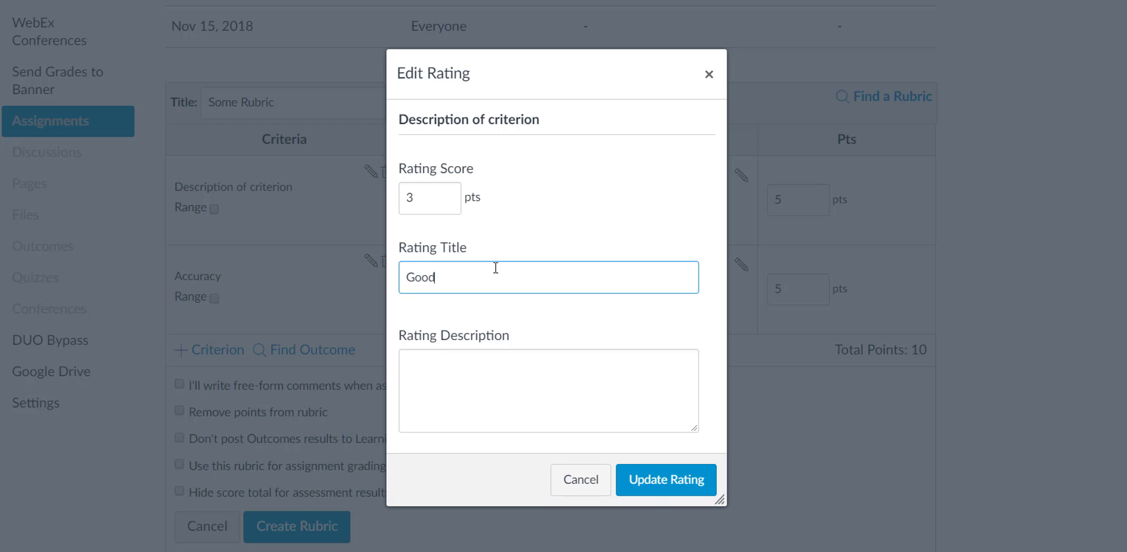
left_click(656, 488)
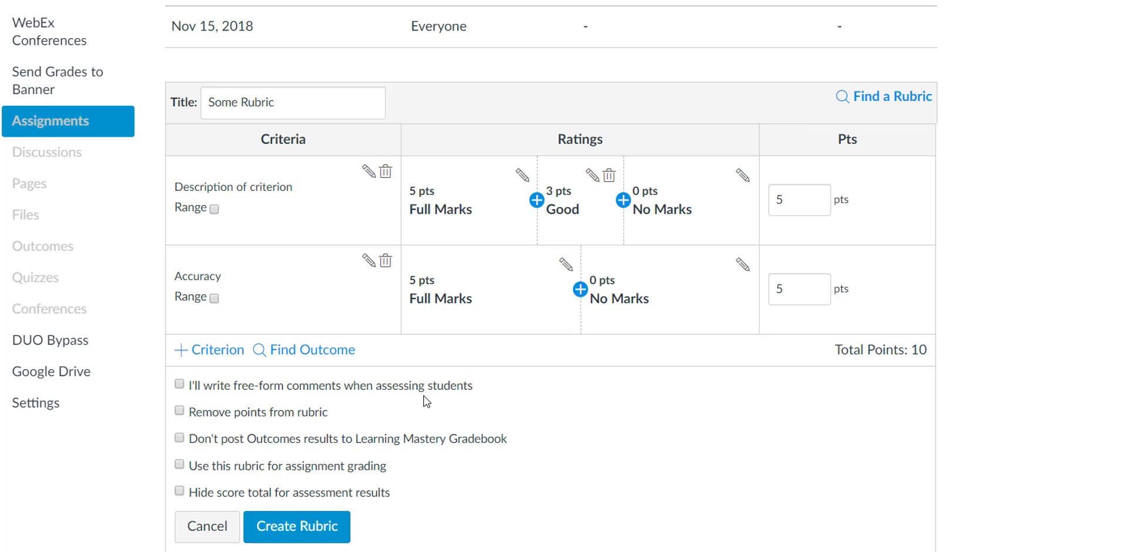
Look for outcomes to attach to the rubric and close the outcome finder without choosing one.
left_click(323, 351)
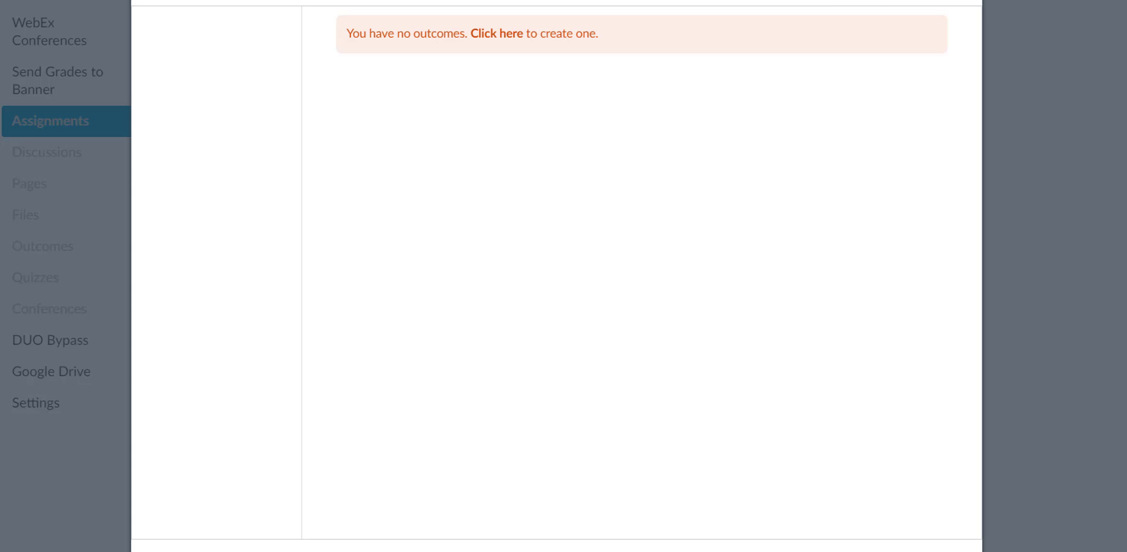
key("Escape")
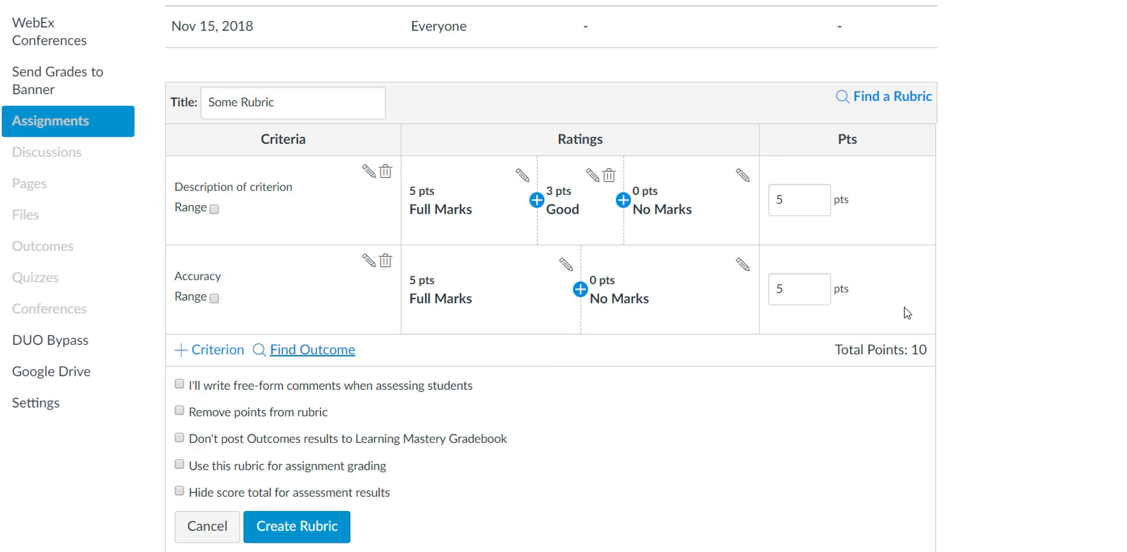
scroll(564, 276, "down", 1)
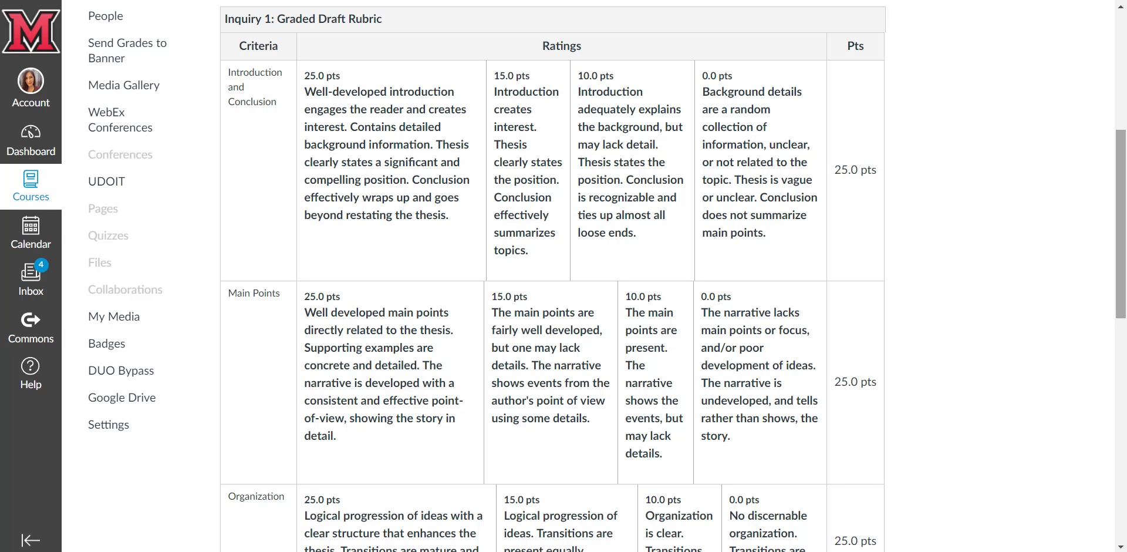
Review the Inquiry 1 Graded Draft assignment's rubric from its writing criteria through its outcome rows, and return to the assignment details.
left_click_drag(1121, 267, 1125, 431)
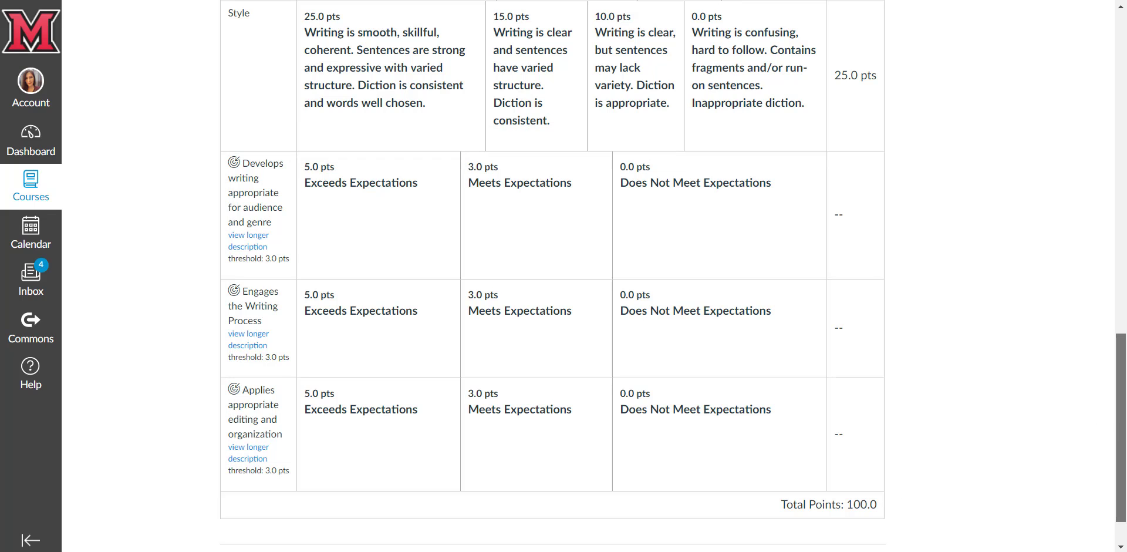
left_click_drag(1125, 427, 1125, 124)
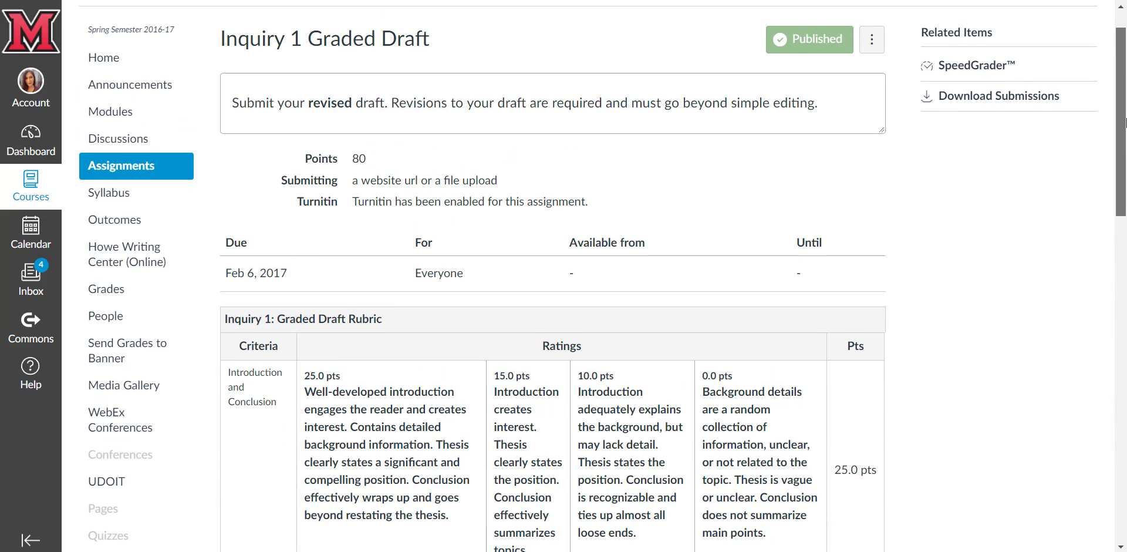
left_click_drag(1125, 123, 1126, 107)
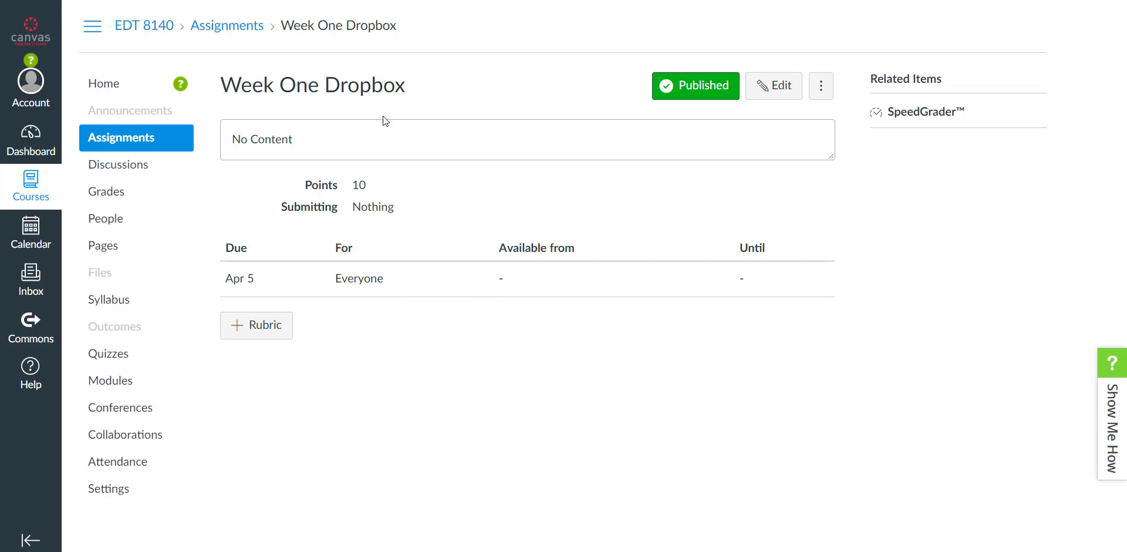
Start a new rubric for the Week One Dropbox assignment, view its grading options and look for an existing rubric.
left_click(268, 338)
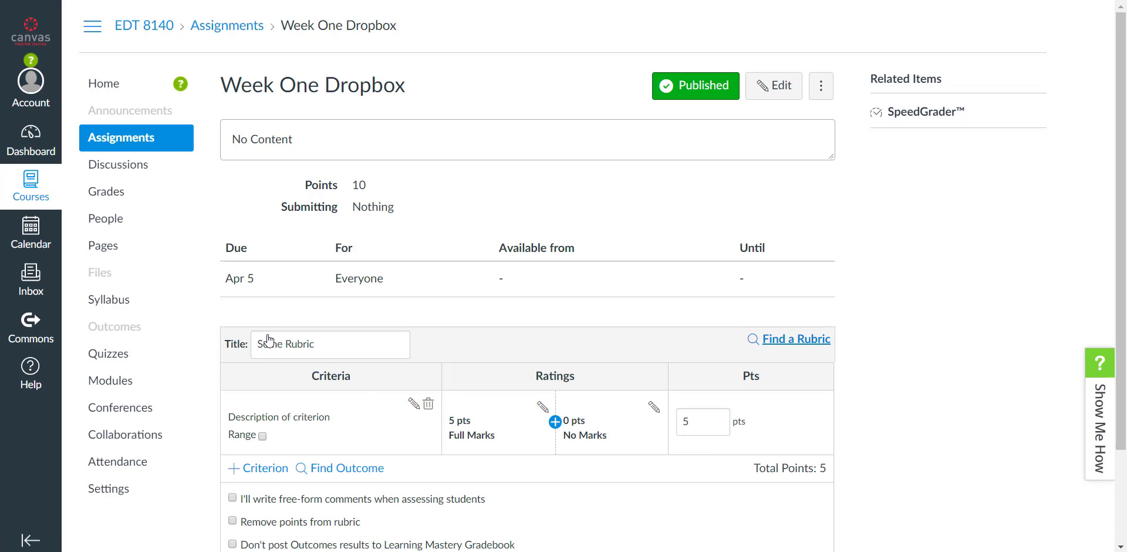
scroll(1126, 330, "down", 1)
scroll(1125, 330, "down", 1)
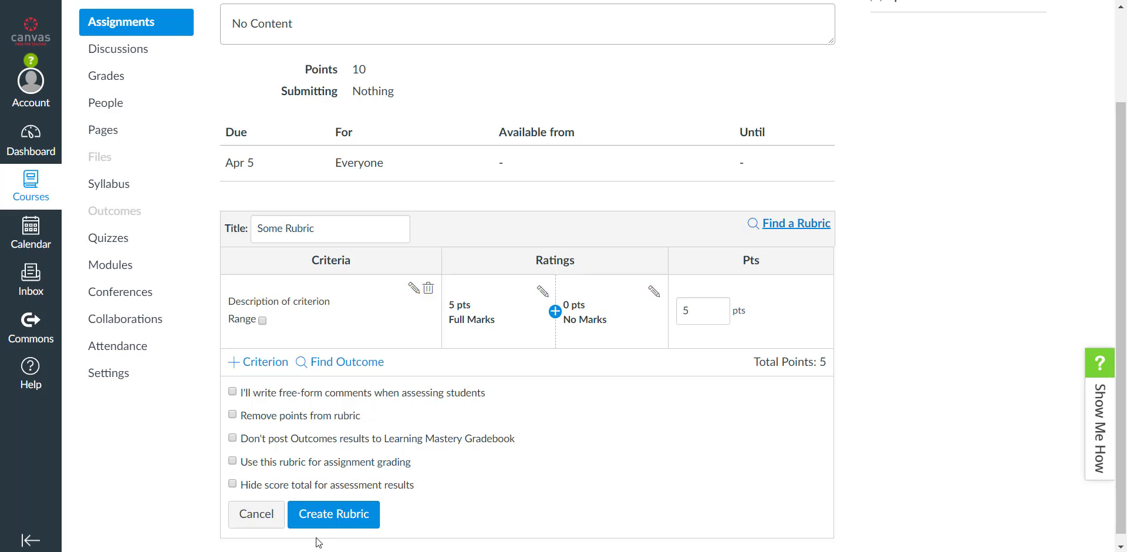
left_click(811, 229)
Open the EDT 8140 Course Rubrics page and start a new course-level rubric.
left_click(792, 194)
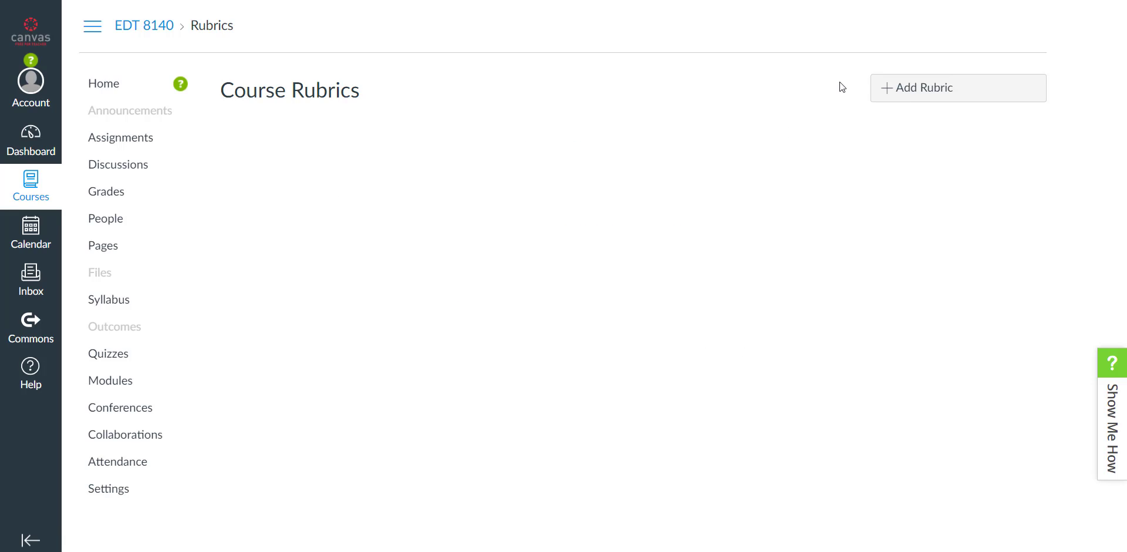
left_click(939, 87)
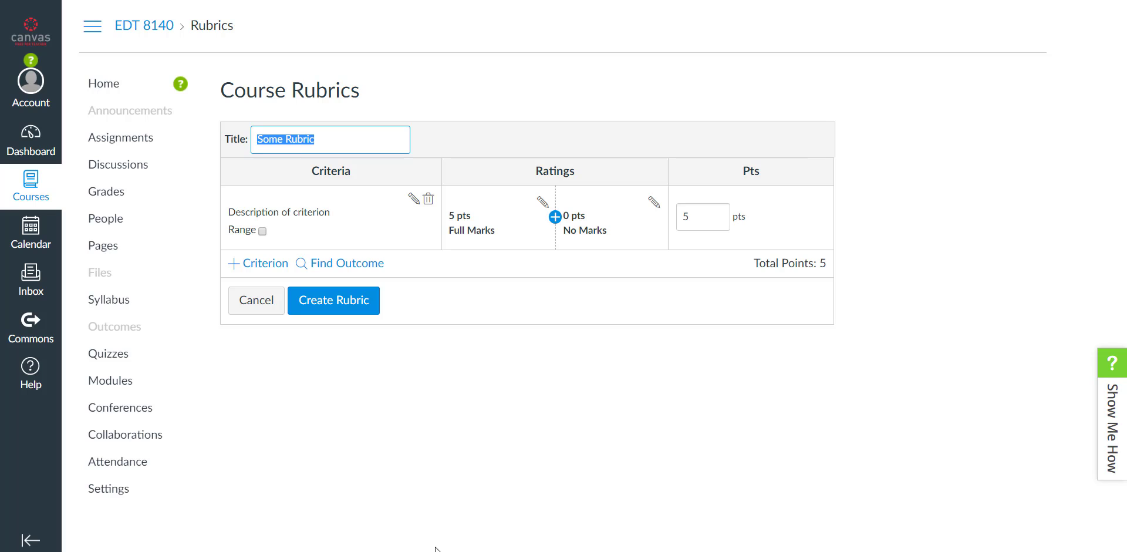